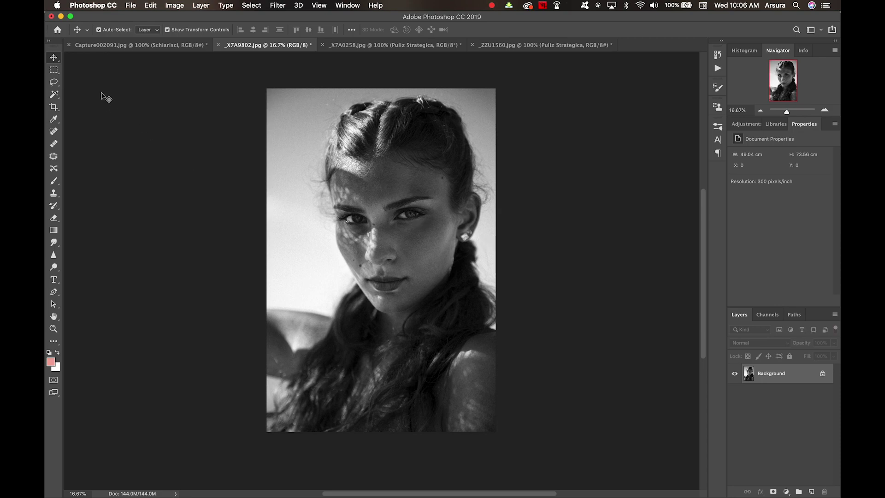
# Reveal the desktop behind the Photoshop portrait with the Show Desktop key (F11).
pyautogui.press('F11')
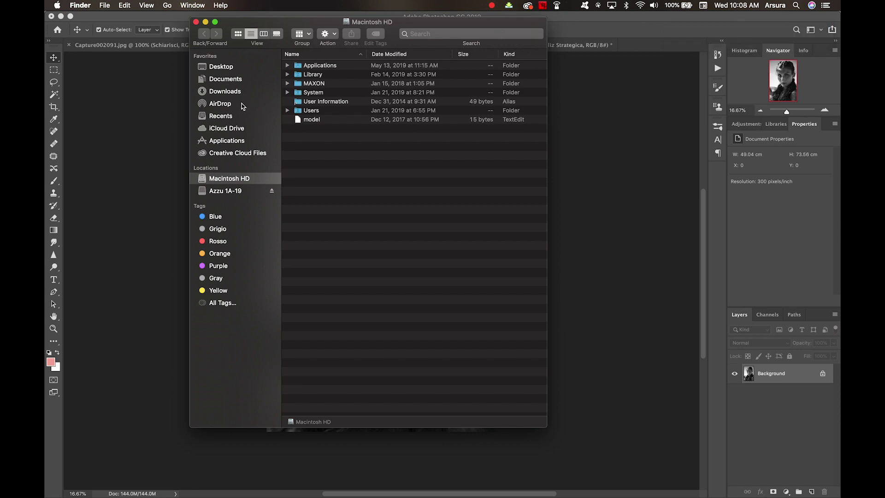
# Open the Azzurra Piccardi Presets folder on the Desktop and widen the Name column to show full file names.
pyautogui.click(223, 67)
pyautogui.doubleClick(326, 85)
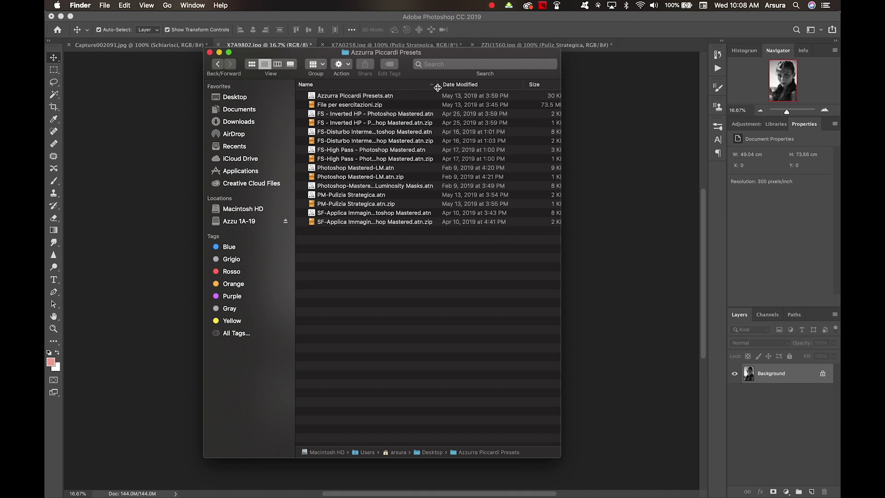
pyautogui.moveTo(438, 87); pyautogui.dragTo(476, 88)
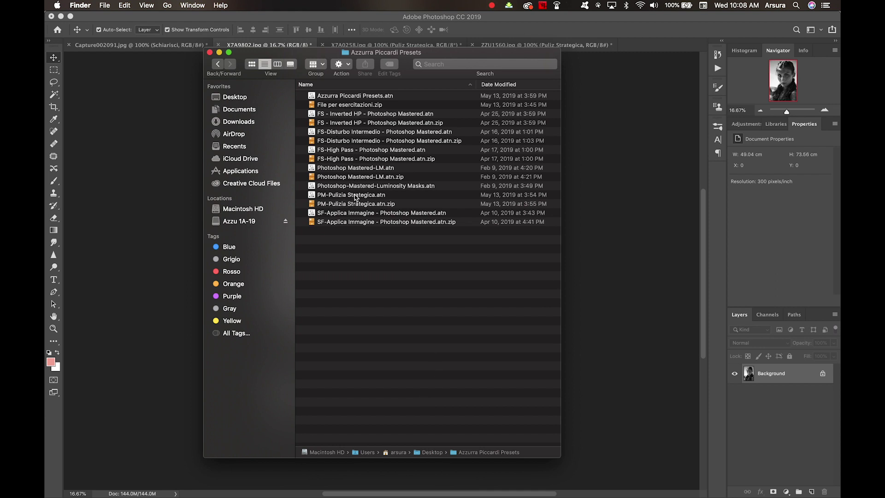
# Extract the SF-Applica Immagine .atn.zip here and select the new Photoshop Mastered-1.atn file.
pyautogui.doubleClick(348, 223)
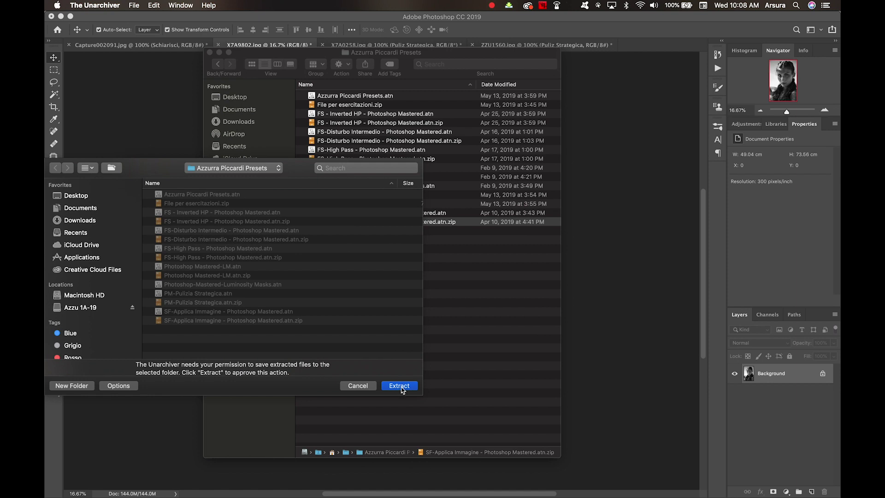
pyautogui.click(400, 387)
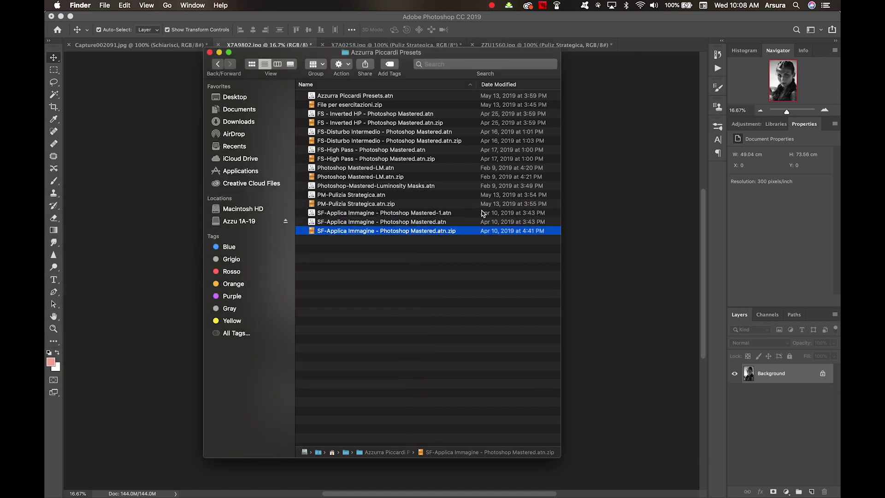
pyautogui.click(438, 215)
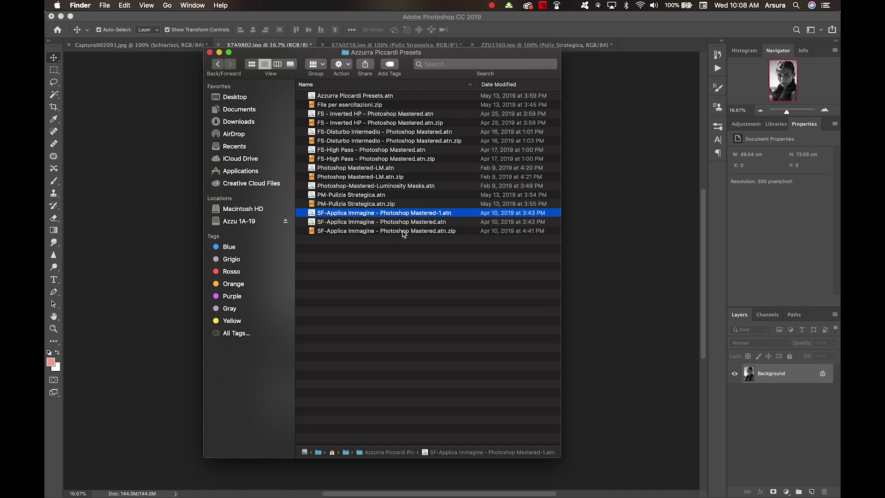
# Bring Photoshop back to the front and open the Actions panel.
pyautogui.click(650, 263)
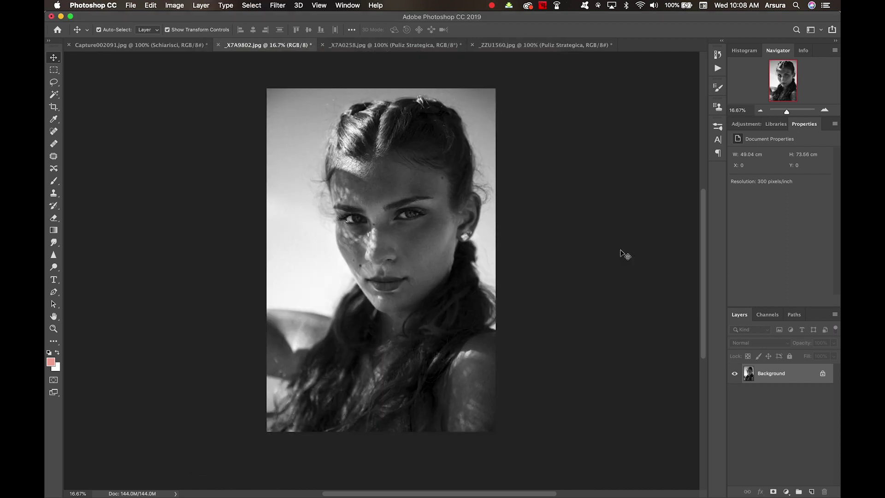
pyautogui.click(717, 70)
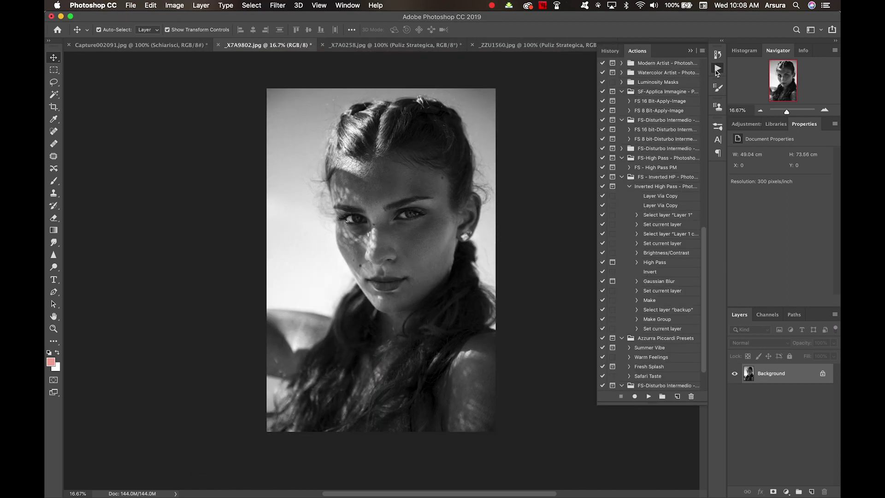
pyautogui.scroll(-3, 654, 319)
pyautogui.click(702, 52)
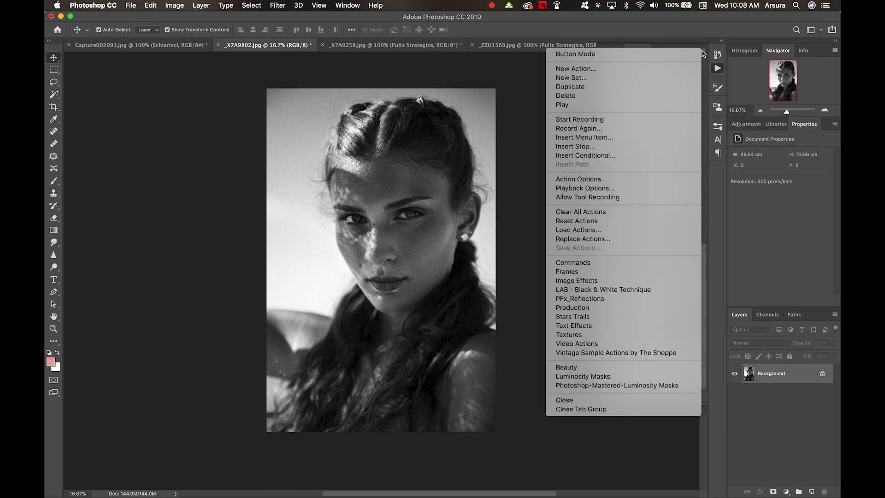
pyautogui.click(702, 53)
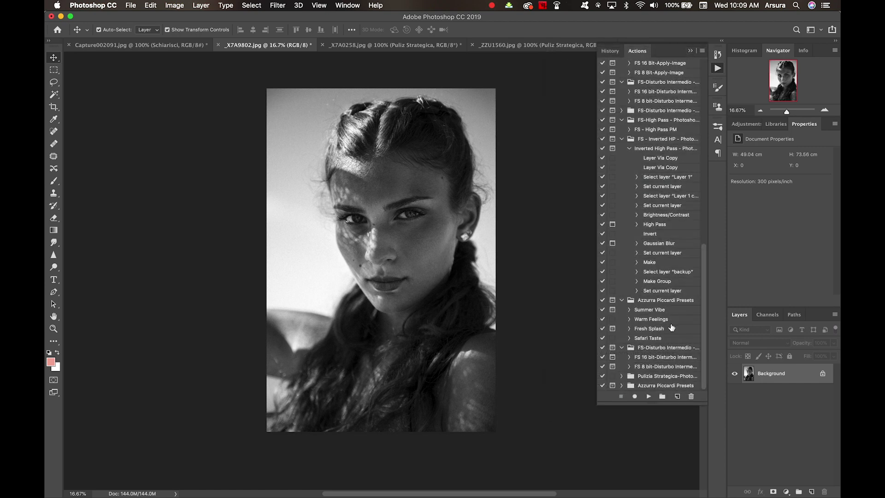
pyautogui.click(645, 51)
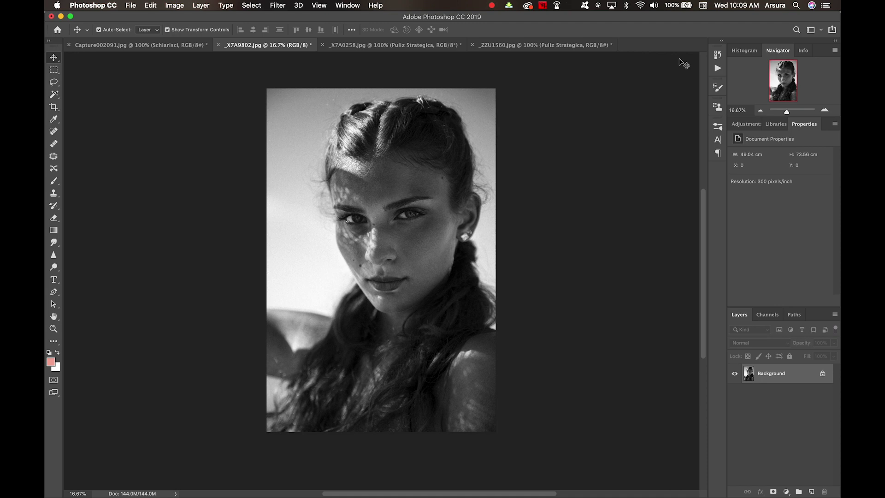
pyautogui.click(717, 68)
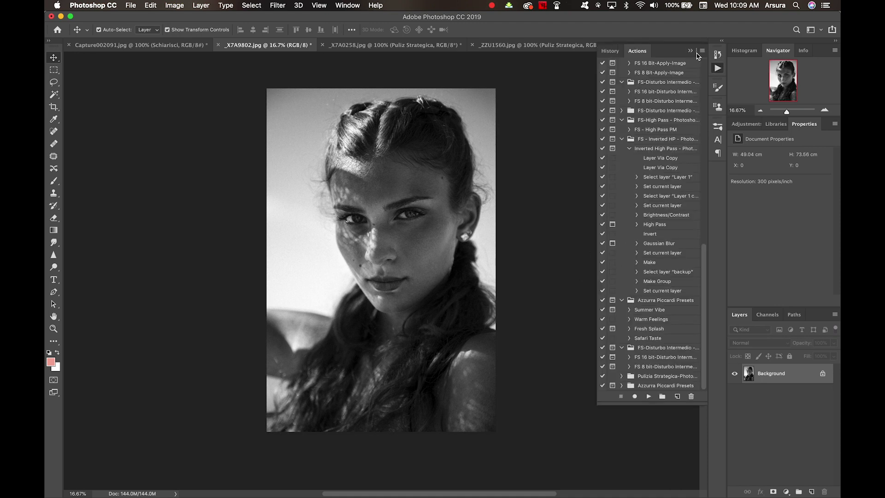
# Toggle the Actions panel between Button Mode and list view, finishing in list view.
pyautogui.click(701, 52)
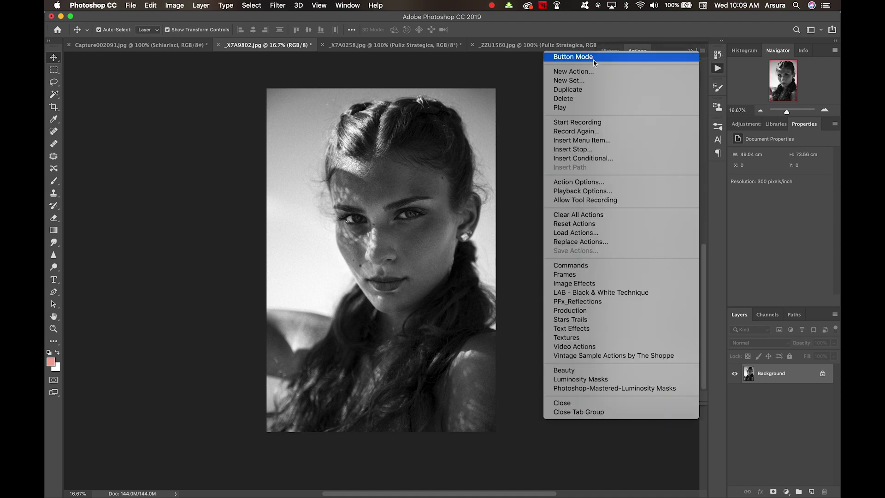
pyautogui.click(618, 57)
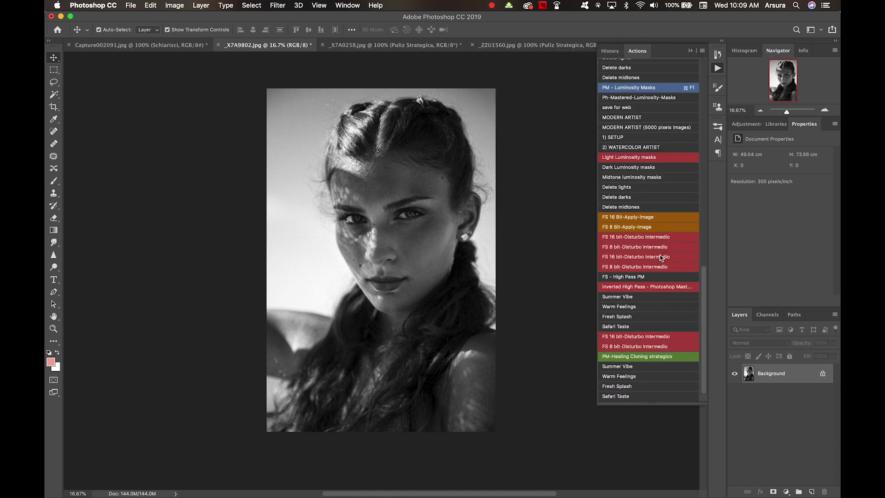
pyautogui.click(703, 51)
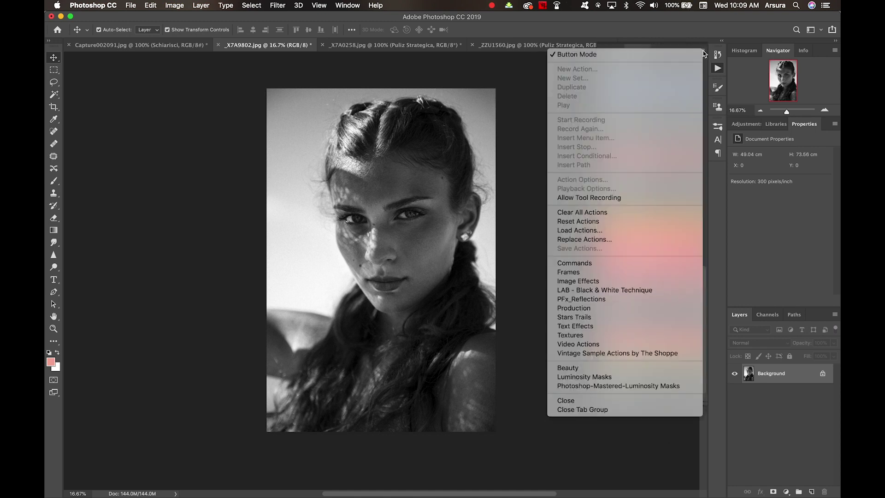
pyautogui.click(674, 57)
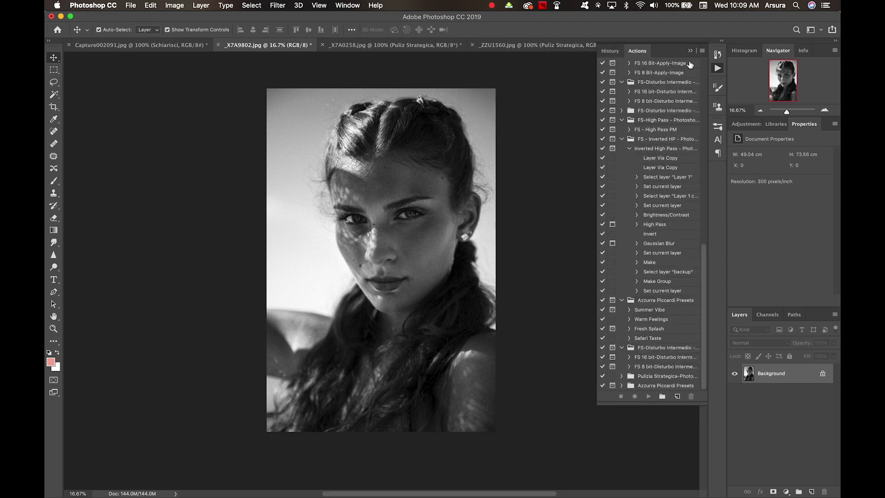
pyautogui.click(702, 50)
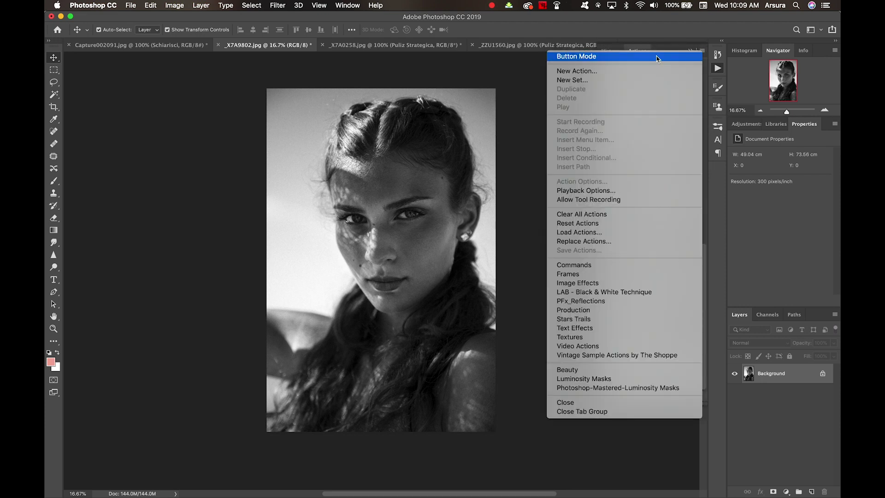
pyautogui.click(698, 59)
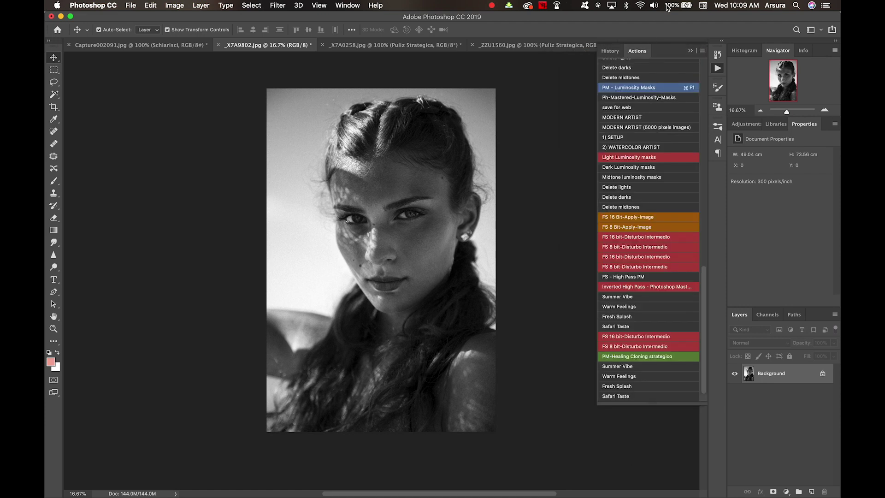
pyautogui.click(703, 51)
pyautogui.click(659, 57)
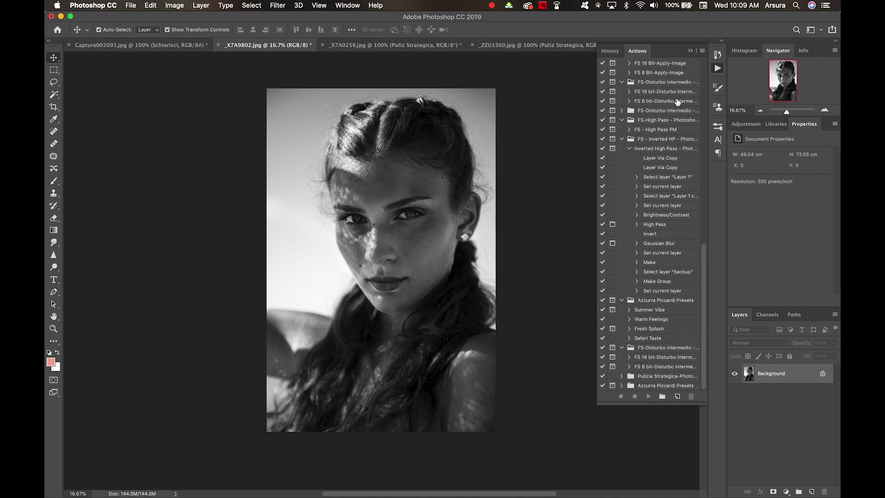
pyautogui.click(703, 51)
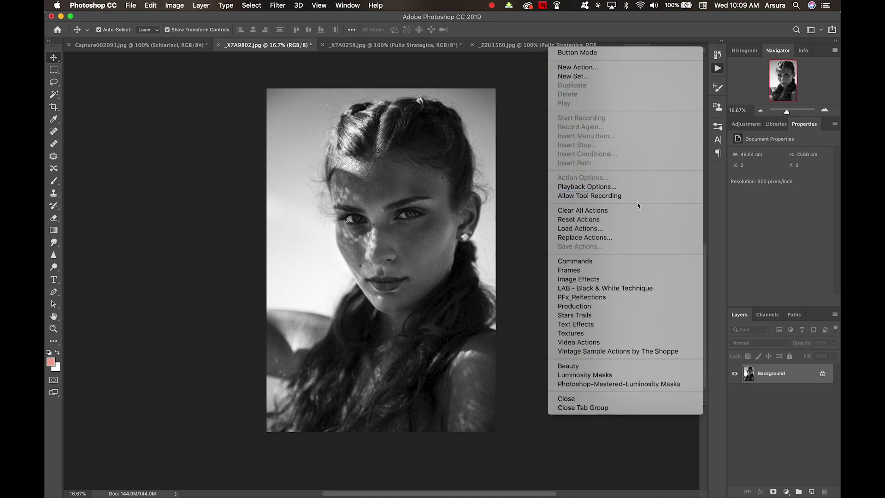
# Load SF-Applica Immagine - Photoshop Mastered-1.atn from Azzurra Piccardi Presets into the Actions panel.
pyautogui.click(607, 234)
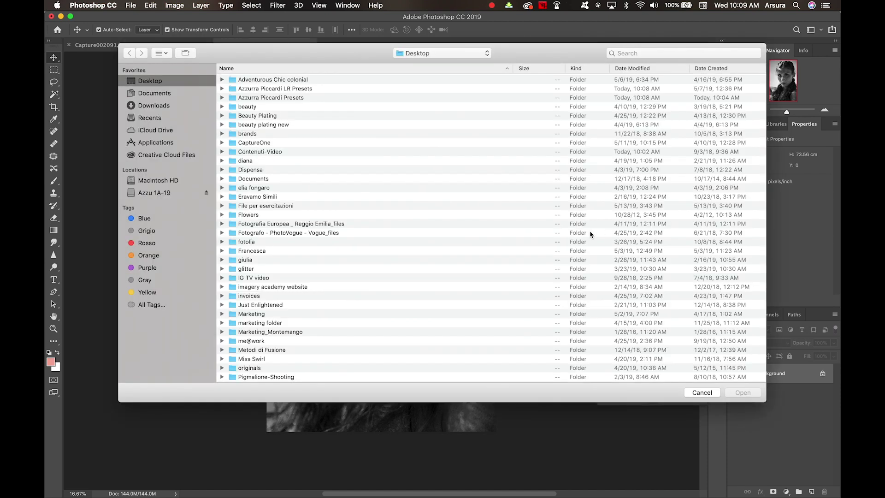
pyautogui.click(224, 97)
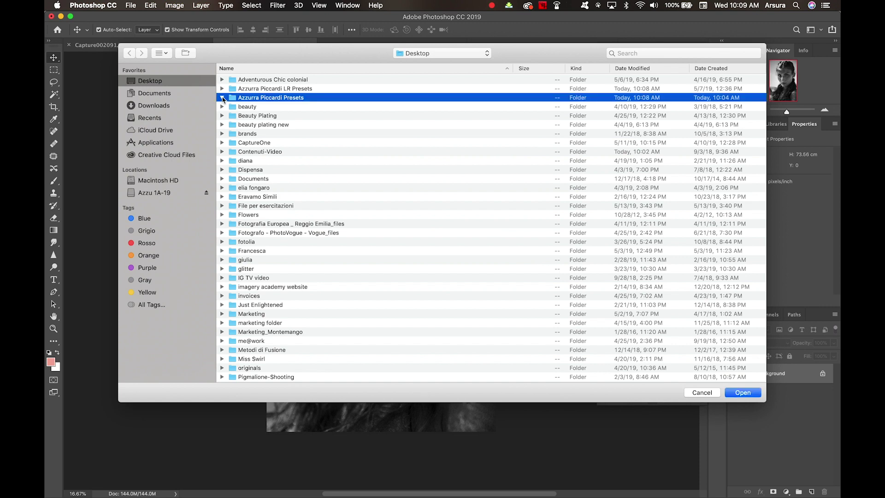
pyautogui.click(314, 224)
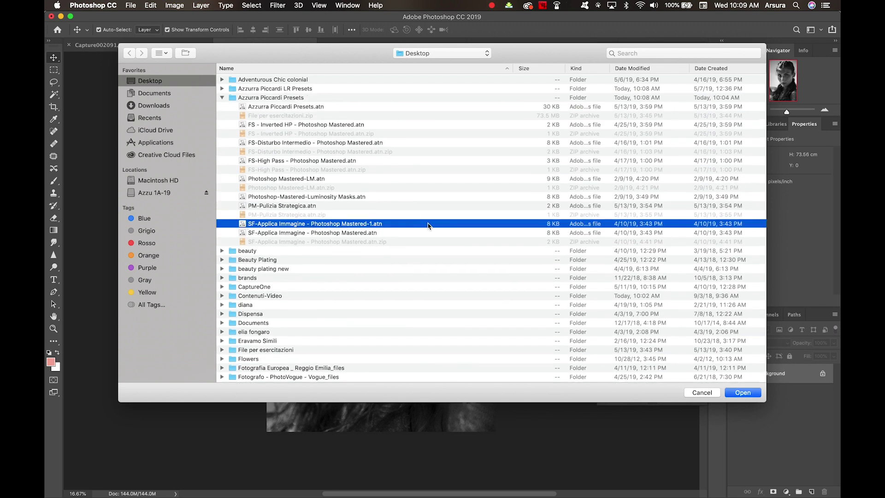
pyautogui.click(751, 394)
pyautogui.scroll(-1, 662, 332)
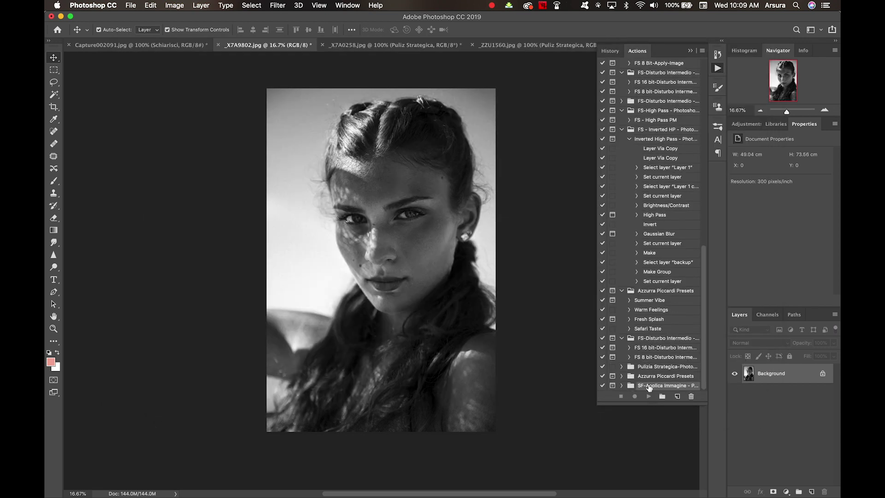
# In Button Mode, run FS 8 Bit-Apply-Image, accept its Gaussian Blur, then delete the resulting group.
pyautogui.click(702, 50)
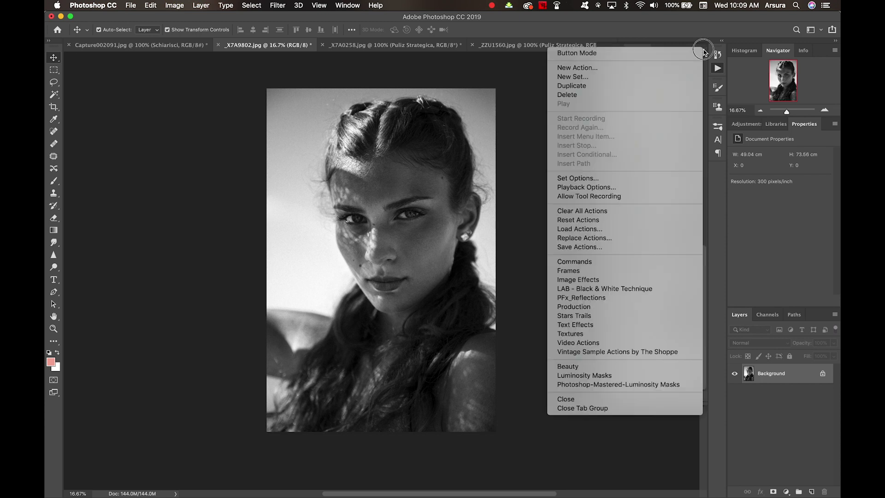
pyautogui.click(684, 53)
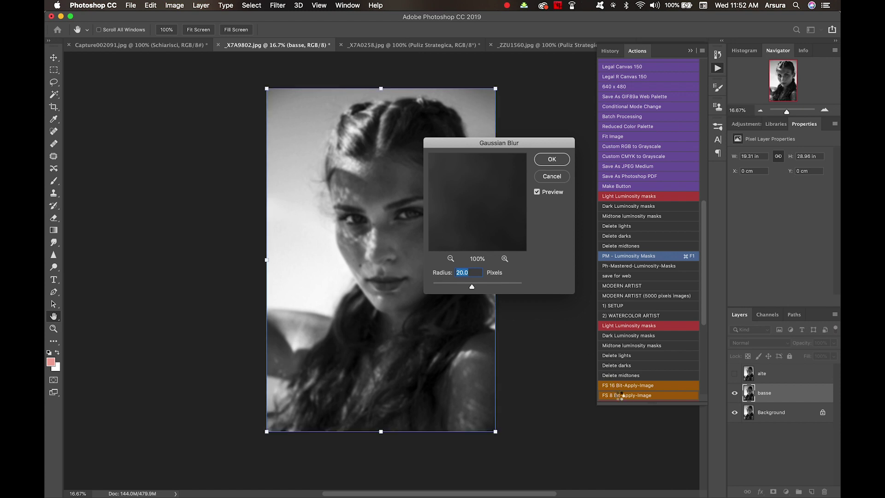
pyautogui.press('Return')
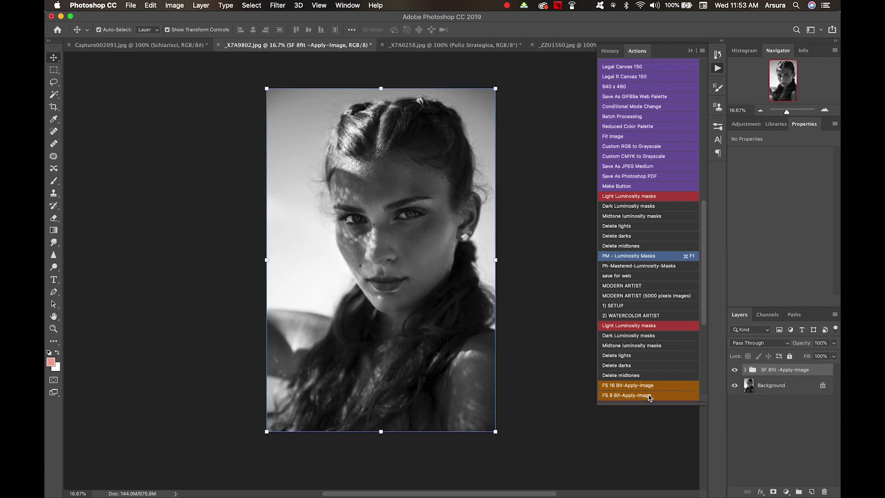
pyautogui.moveTo(784, 371); pyautogui.dragTo(825, 491)
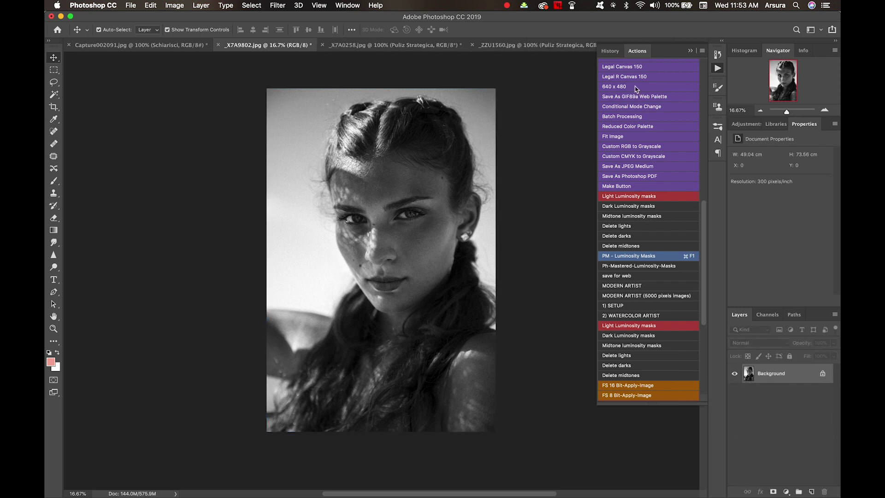
pyautogui.click(701, 51)
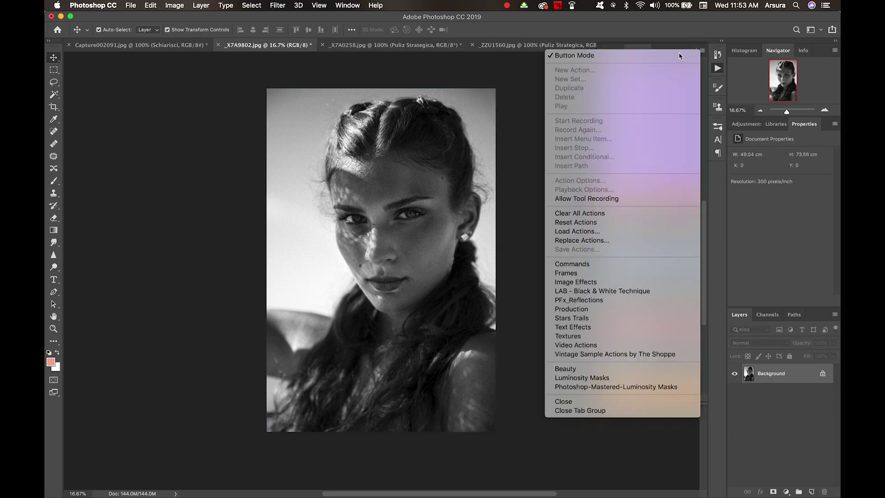
# Return the actions to list view and expand the SF-Applica Immagine set to browse its actions.
pyautogui.click(679, 56)
pyautogui.click(650, 359)
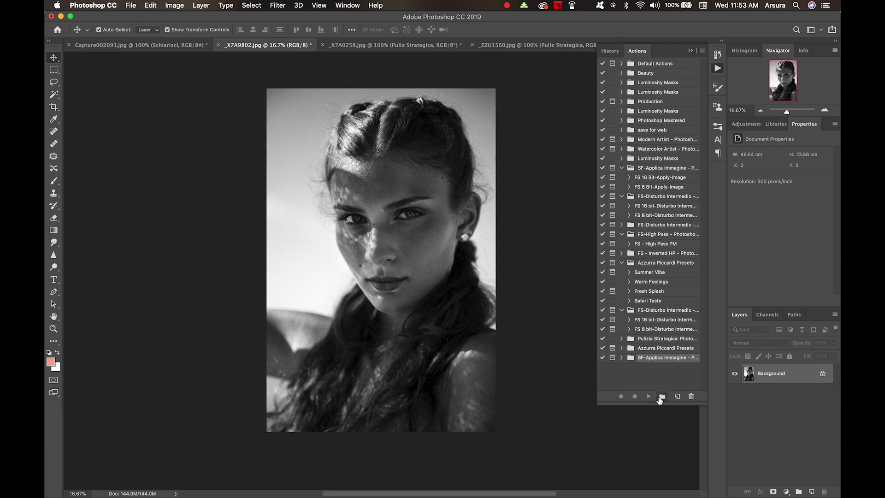
pyautogui.keyDown('alt'); pyautogui.click(621, 357); pyautogui.keyUp('alt')
pyautogui.scroll(-2, 653, 375)
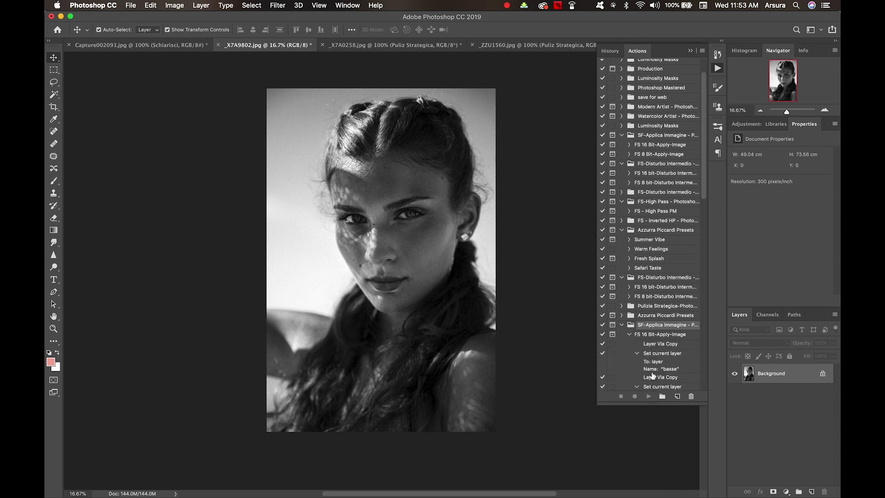
pyautogui.click(629, 335)
pyautogui.scroll(2, 630, 331)
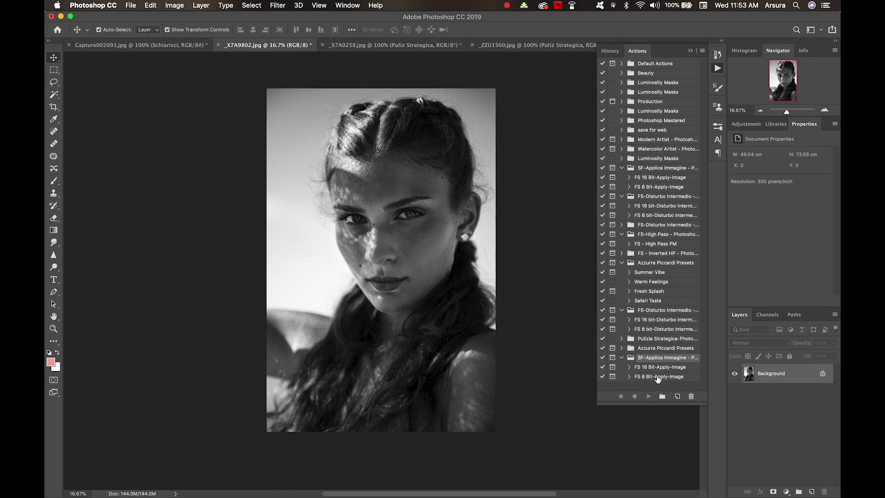
# Play FS 8 Bit-Apply-Image on the portrait and delete the SF 8fit -Apply-Image group layer.
pyautogui.click(658, 377)
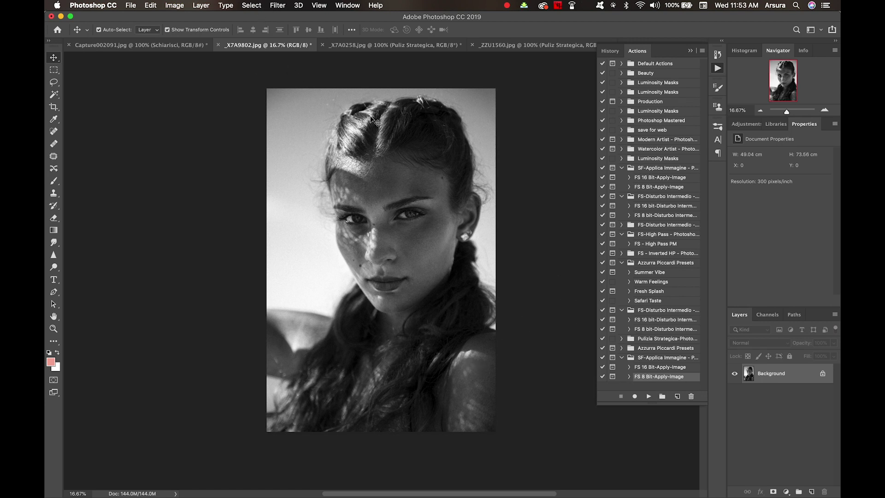
pyautogui.click(648, 397)
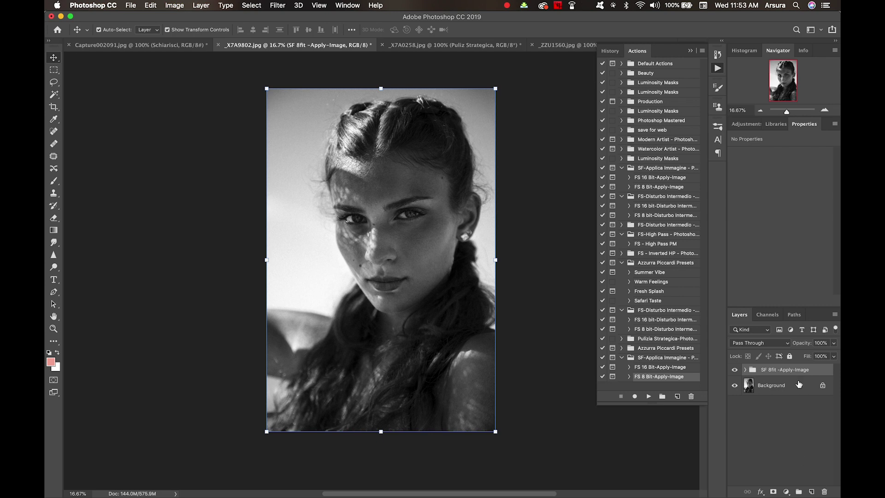
pyautogui.moveTo(794, 371); pyautogui.dragTo(825, 492)
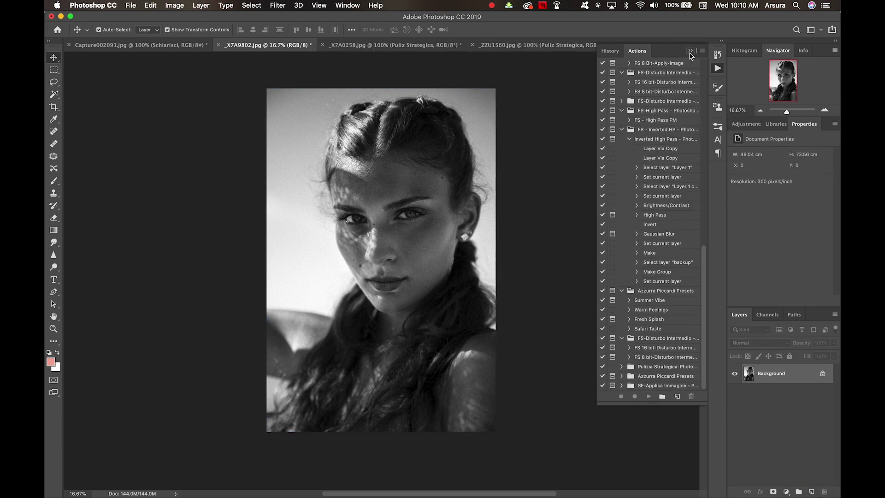
# Delete the bottom duplicate SF-Applica Immagine action set, leaving its name unchanged beforehand.
pyautogui.click(662, 385)
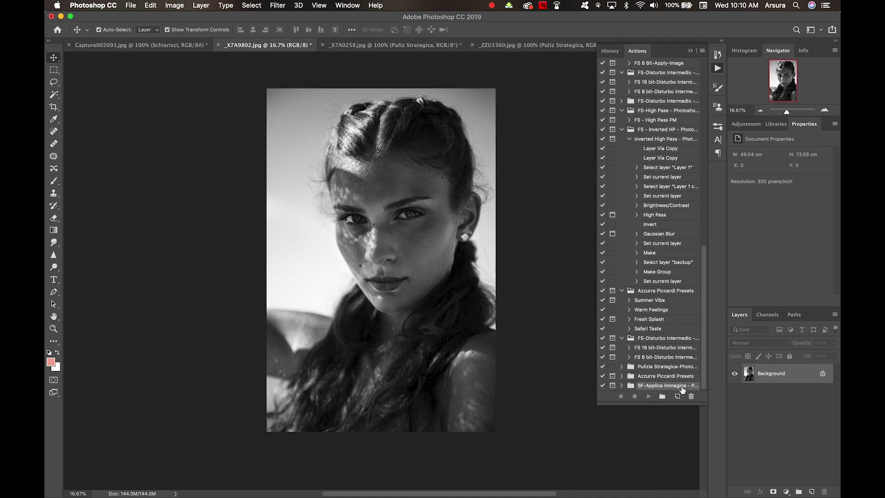
pyautogui.doubleClick(668, 383)
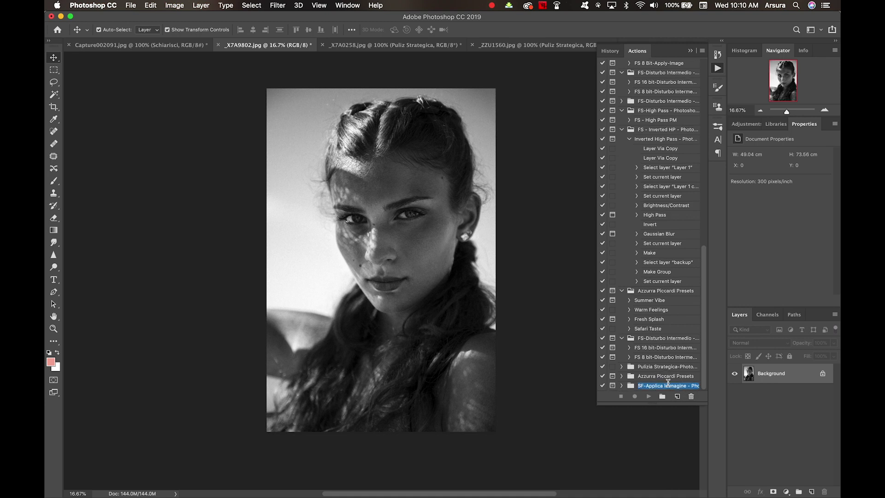
pyautogui.press('Return')
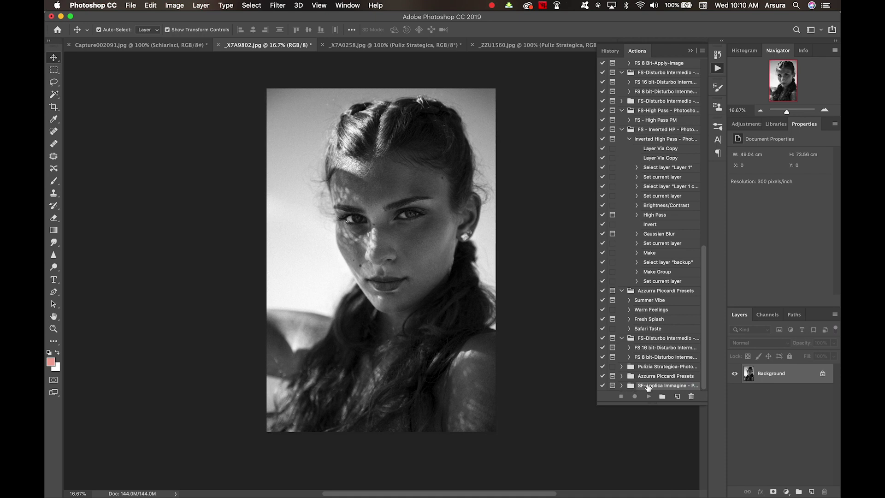
pyautogui.click(691, 397)
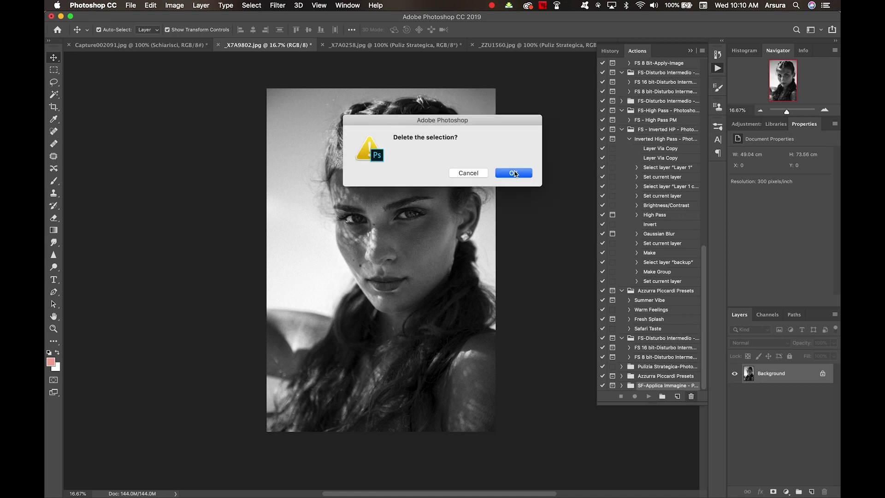
pyautogui.click(514, 173)
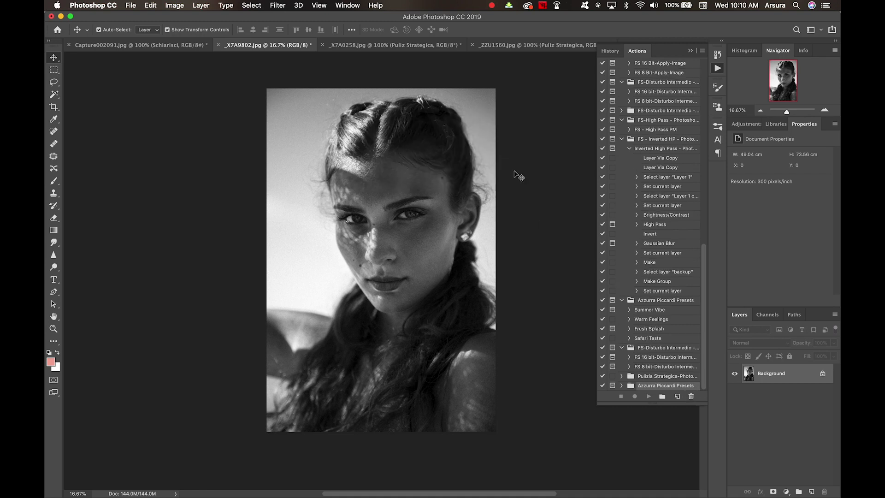
# Collapse the FS - Inverted HP, Default Actions and Beauty action sets.
pyautogui.click(622, 138)
pyautogui.scroll(10, 624, 99)
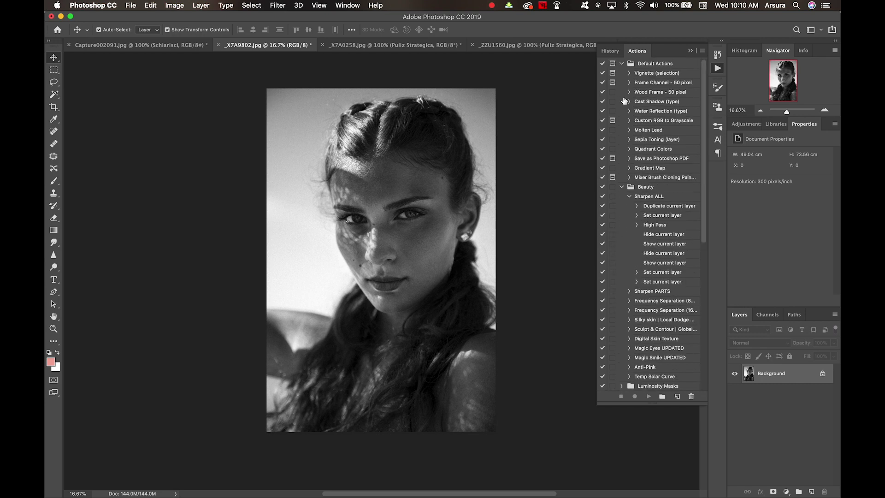
pyautogui.click(621, 63)
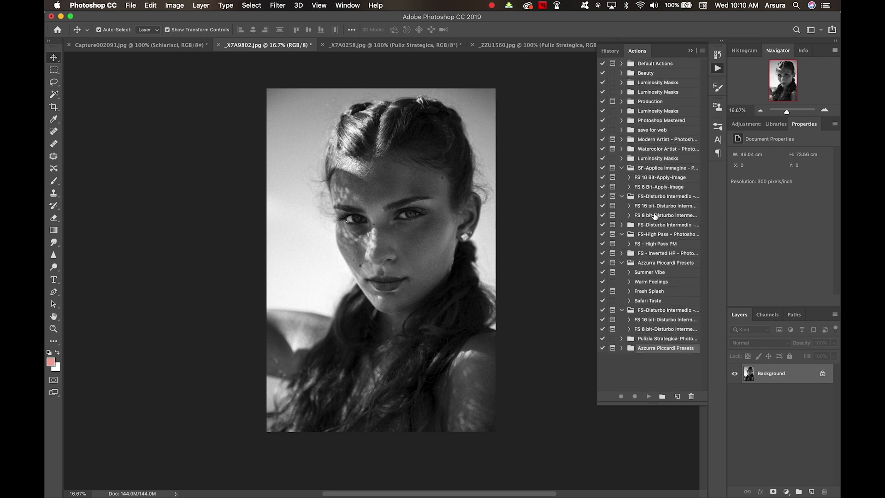